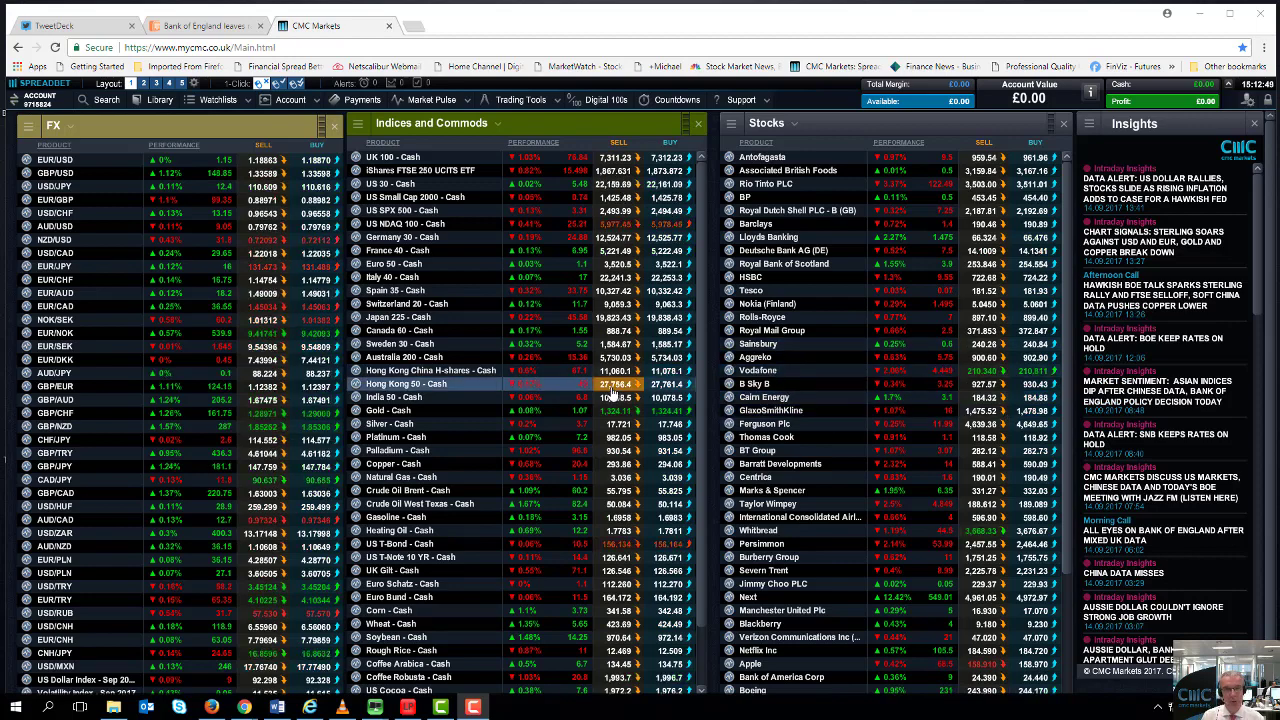
# Open the saved chart for US Dollar Index Sep 2017 from the FX watchlist and place its window over that list
pyautogui.click(25, 681)
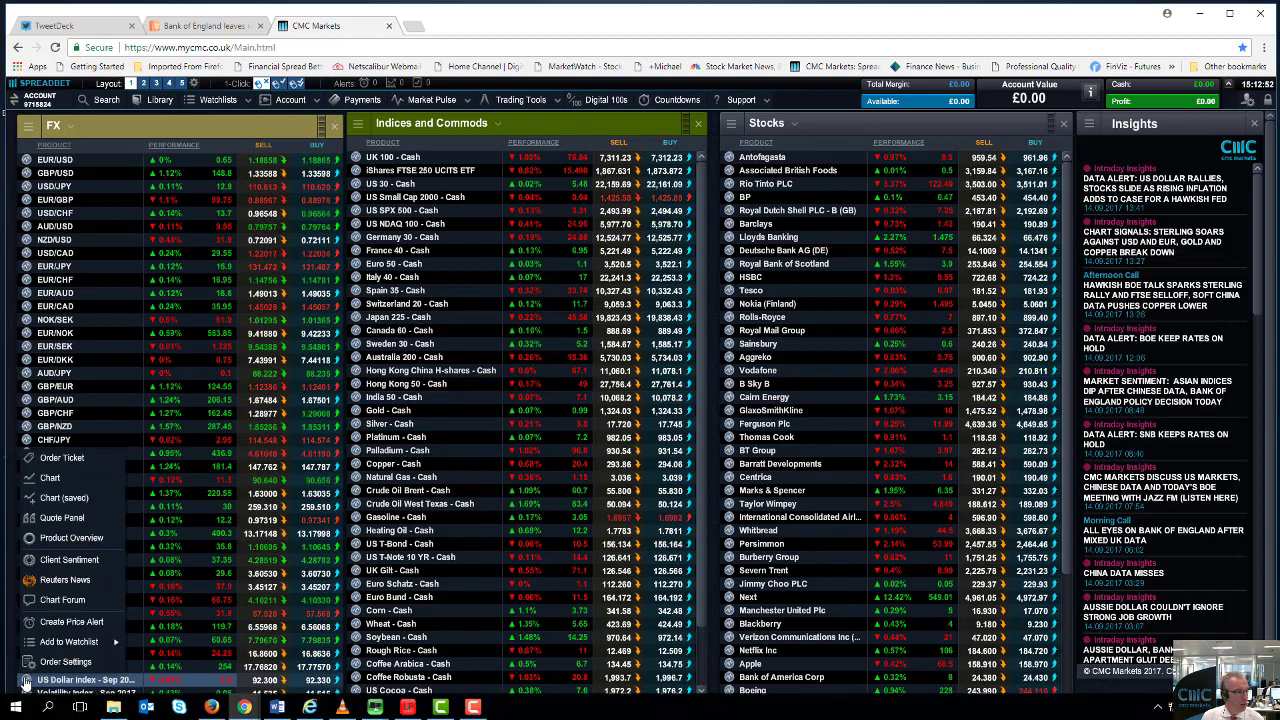
pyautogui.click(72, 498)
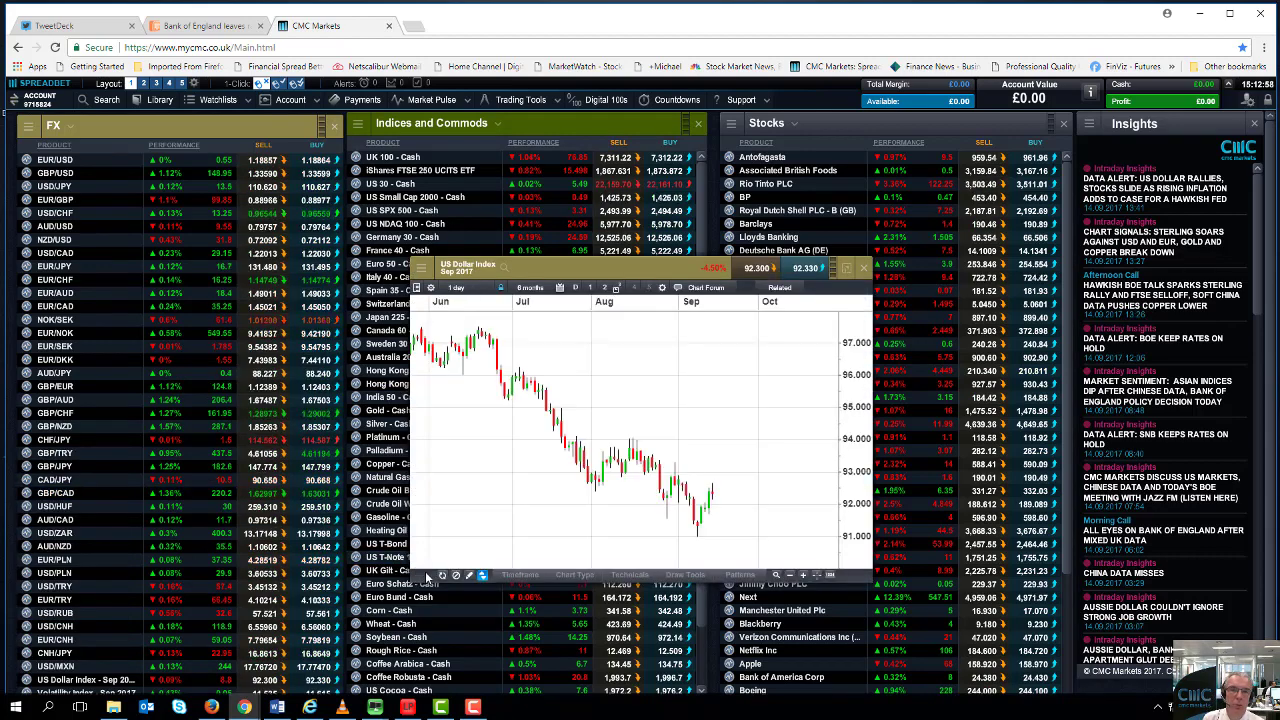
pyautogui.moveTo(583, 268); pyautogui.dragTo(491, 249)
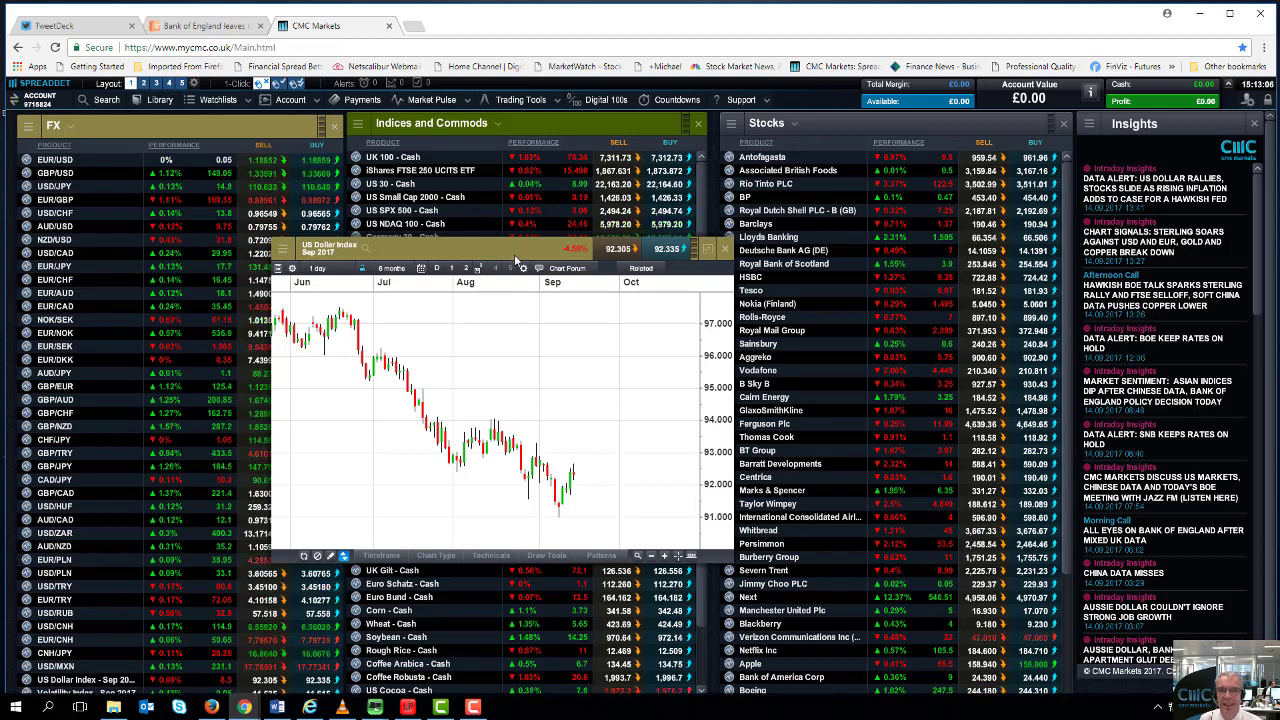
pyautogui.moveTo(549, 252); pyautogui.dragTo(487, 244)
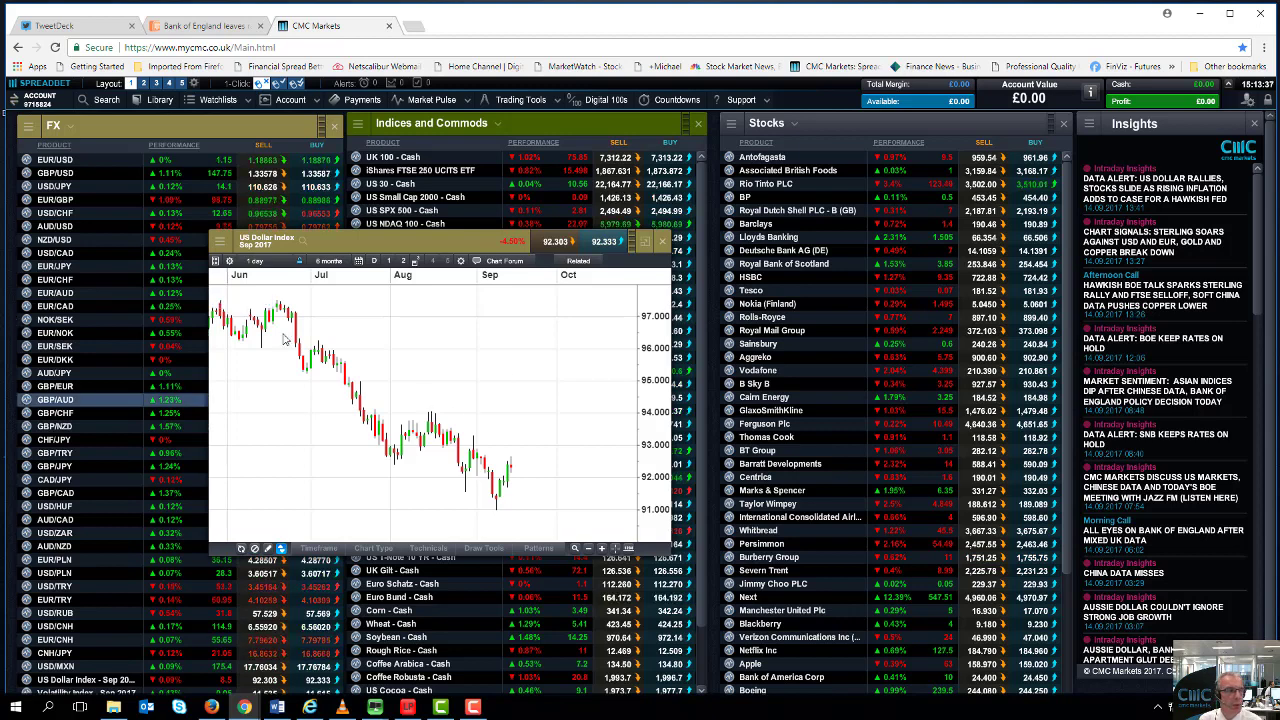
pyautogui.moveTo(411, 245); pyautogui.dragTo(384, 234)
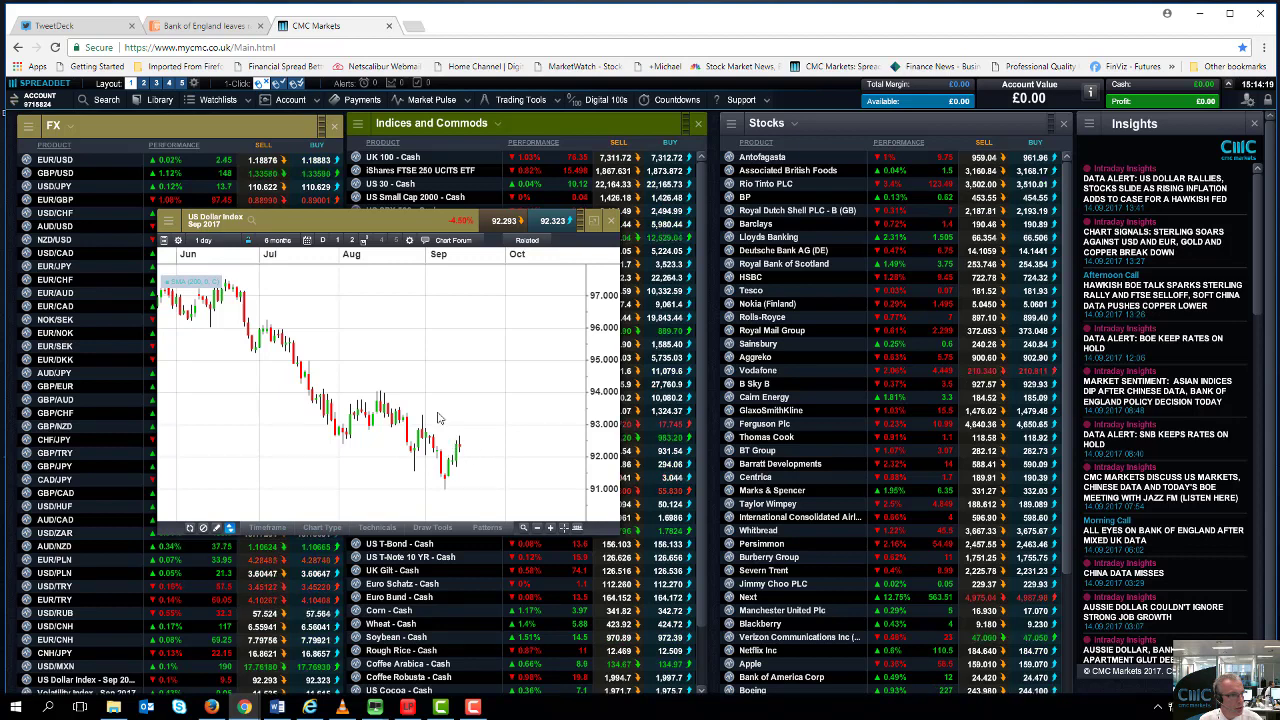
# Try a descending trend line from the June high on the US Dollar Index chart and remove it
pyautogui.click(432, 527)
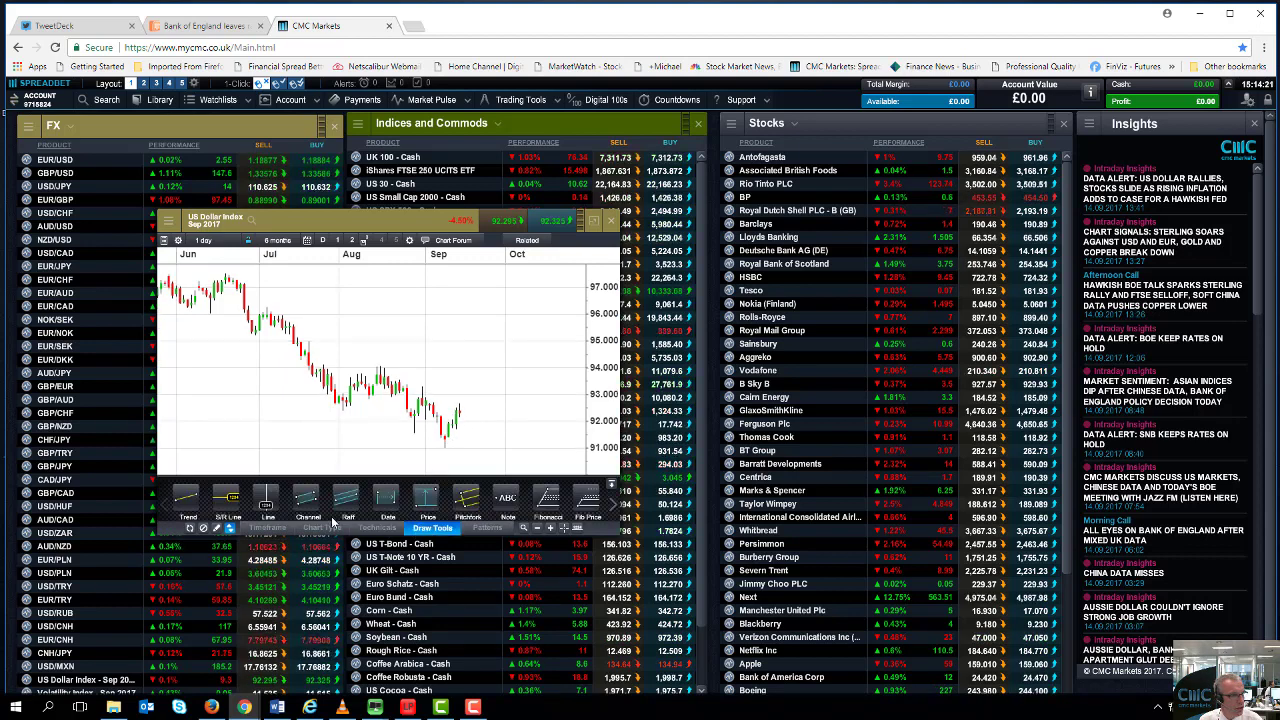
pyautogui.click(196, 500)
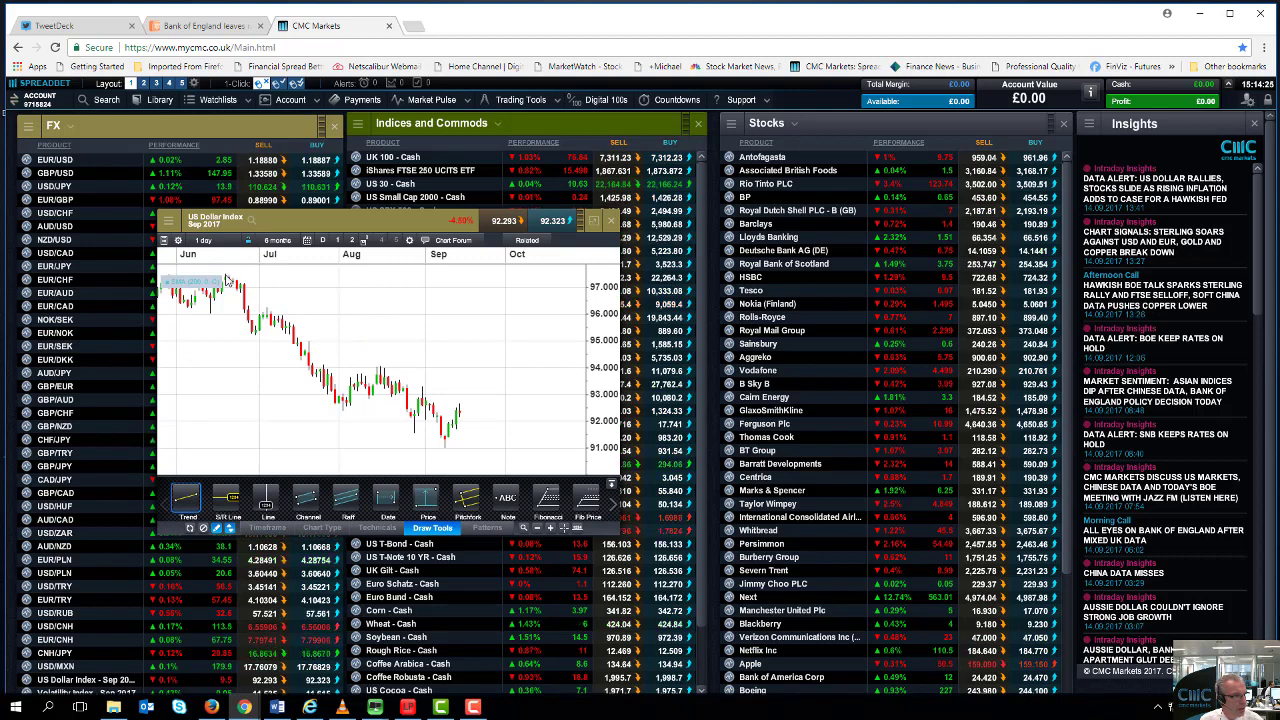
pyautogui.click(227, 274)
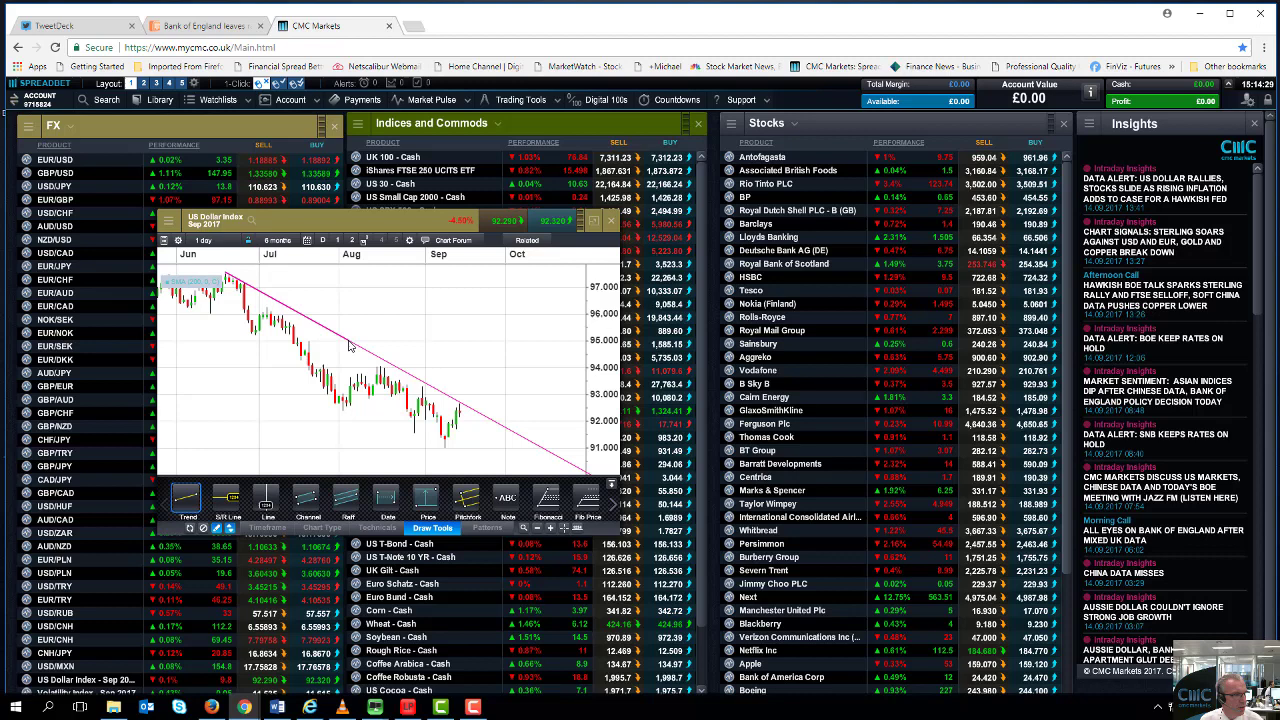
pyautogui.click(351, 343)
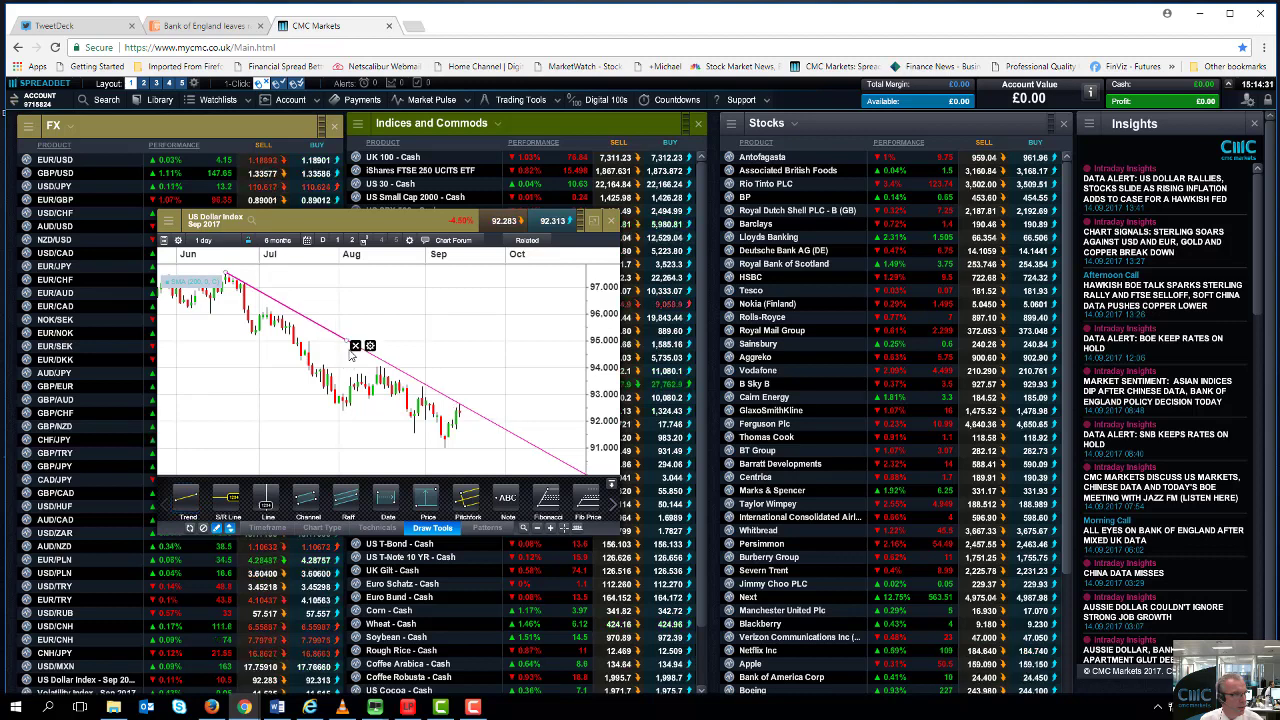
pyautogui.click(356, 349)
# Draw a support/resistance line from the August high at about 94.01 on the US Dollar Index chart, then close the chart
pyautogui.click(229, 497)
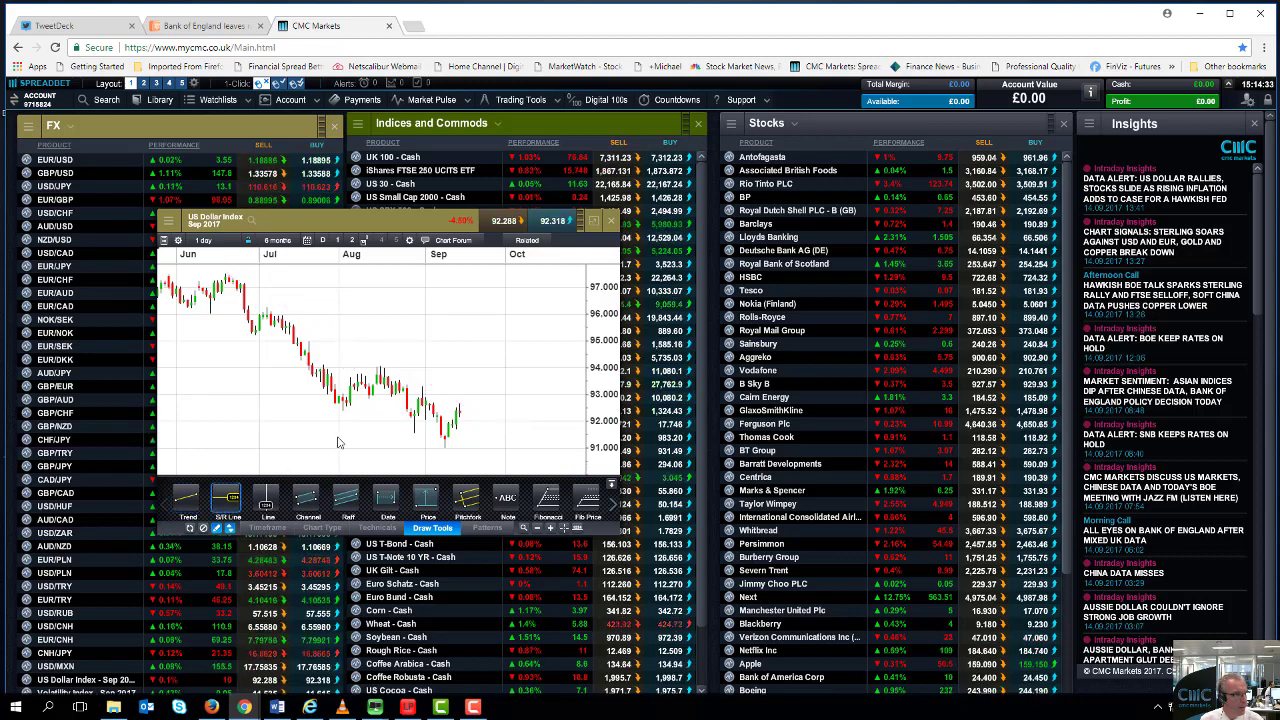
pyautogui.click(380, 369)
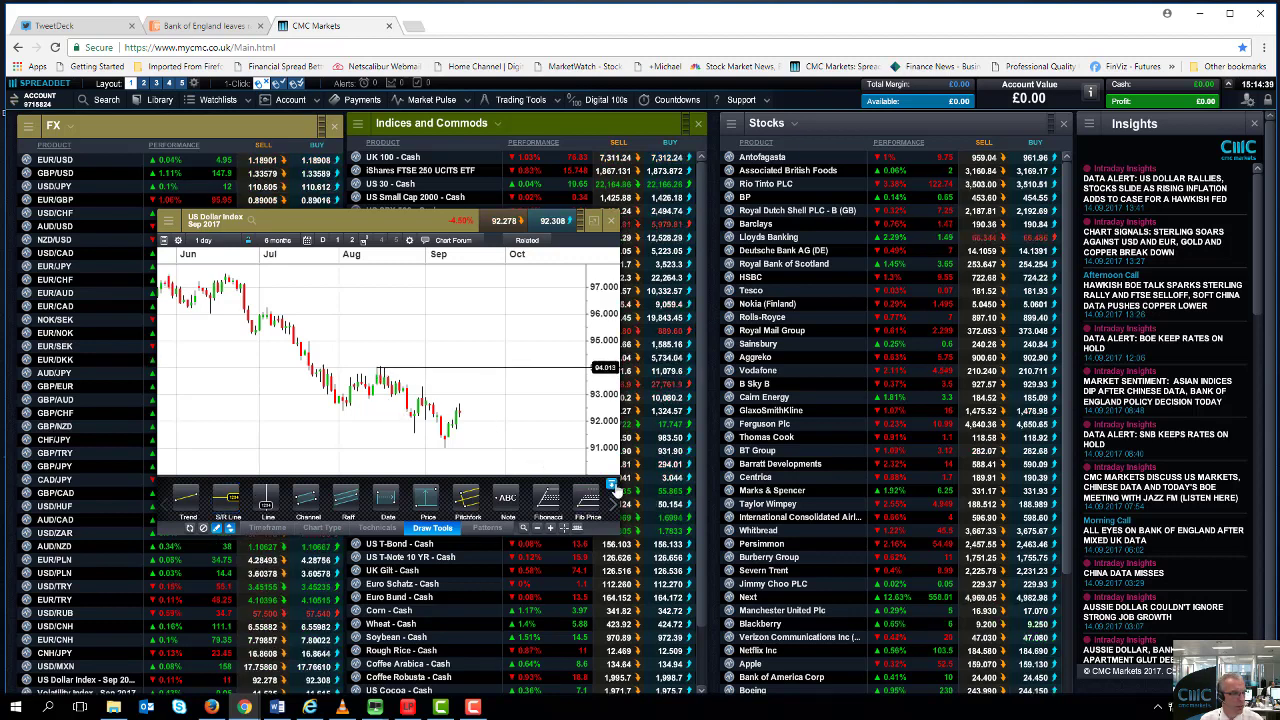
pyautogui.click(611, 485)
pyautogui.click(615, 226)
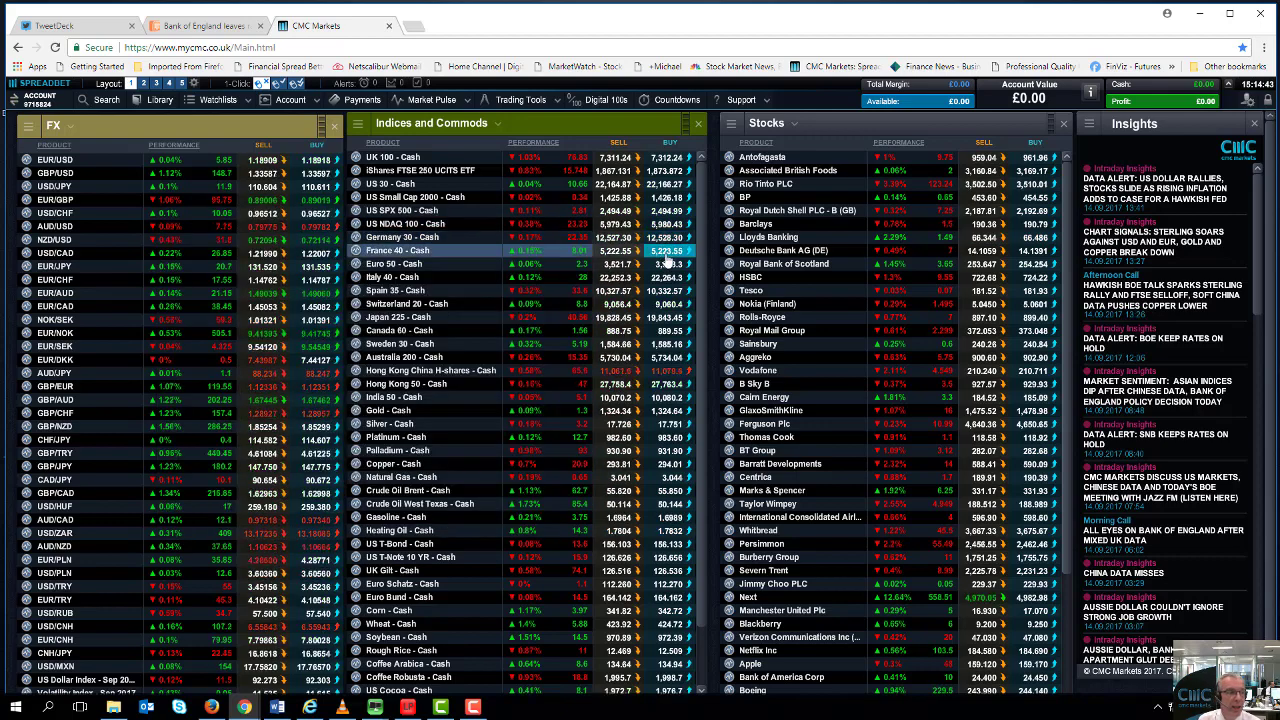
# Open the GBP/USD chart from the FX watchlist, place it over that list and enlarge its window
pyautogui.click(22, 181)
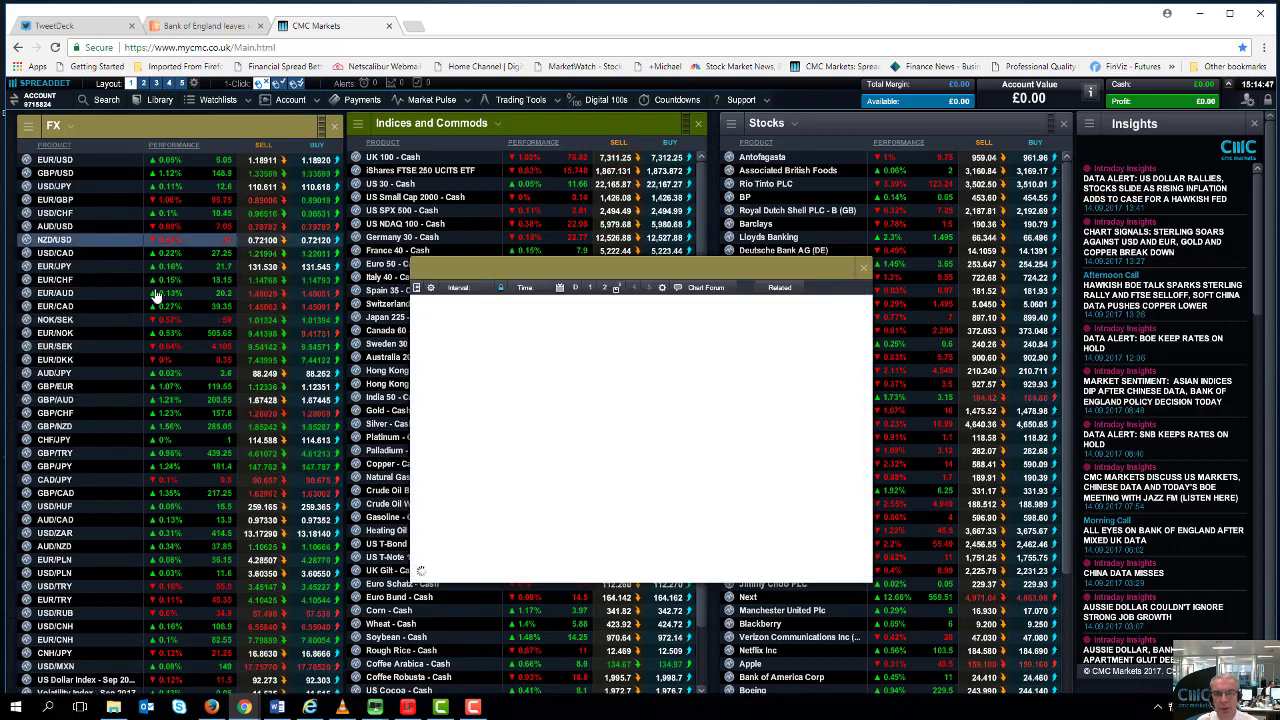
pyautogui.moveTo(633, 266); pyautogui.dragTo(405, 222)
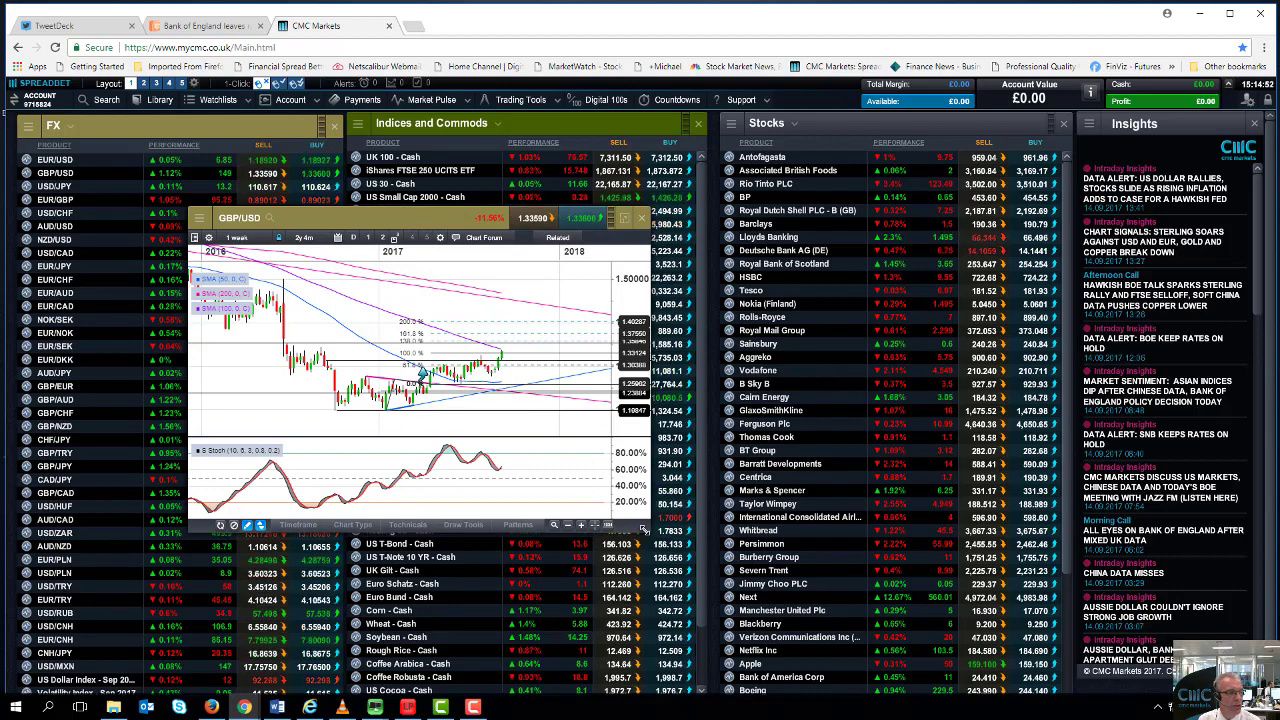
pyautogui.moveTo(647, 535); pyautogui.dragTo(815, 610)
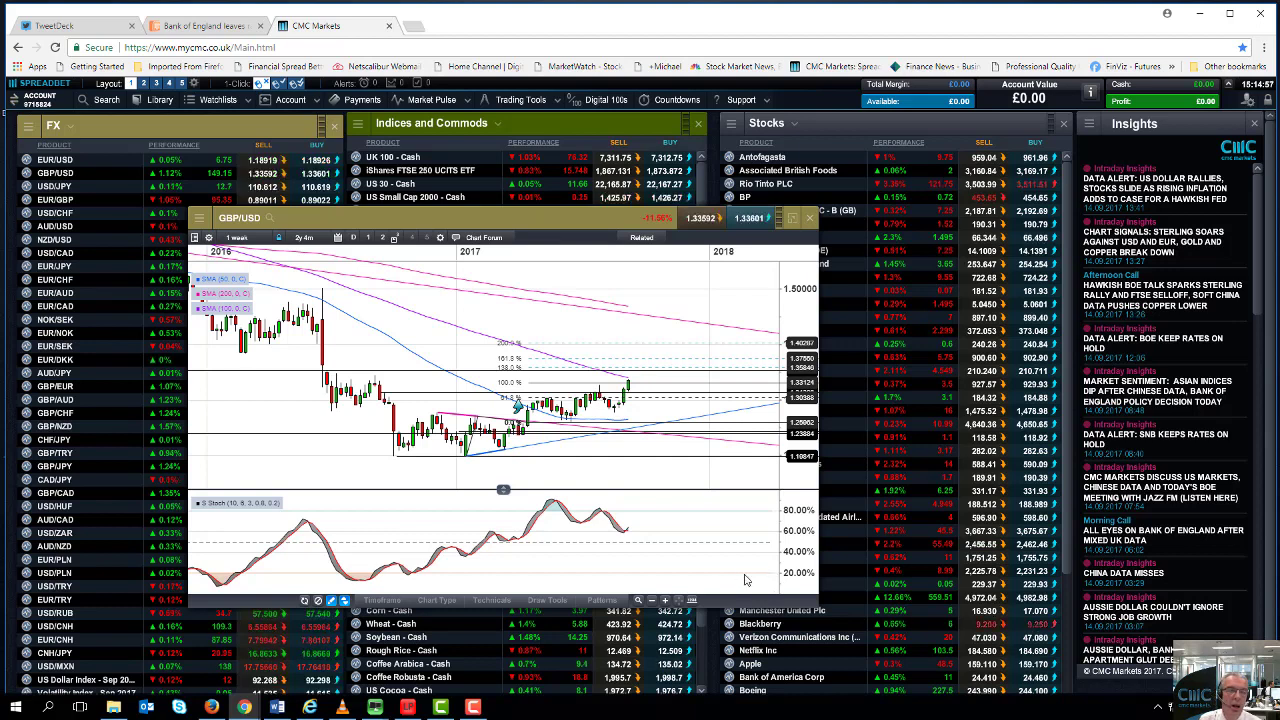
pyautogui.moveTo(567, 220); pyautogui.dragTo(498, 213)
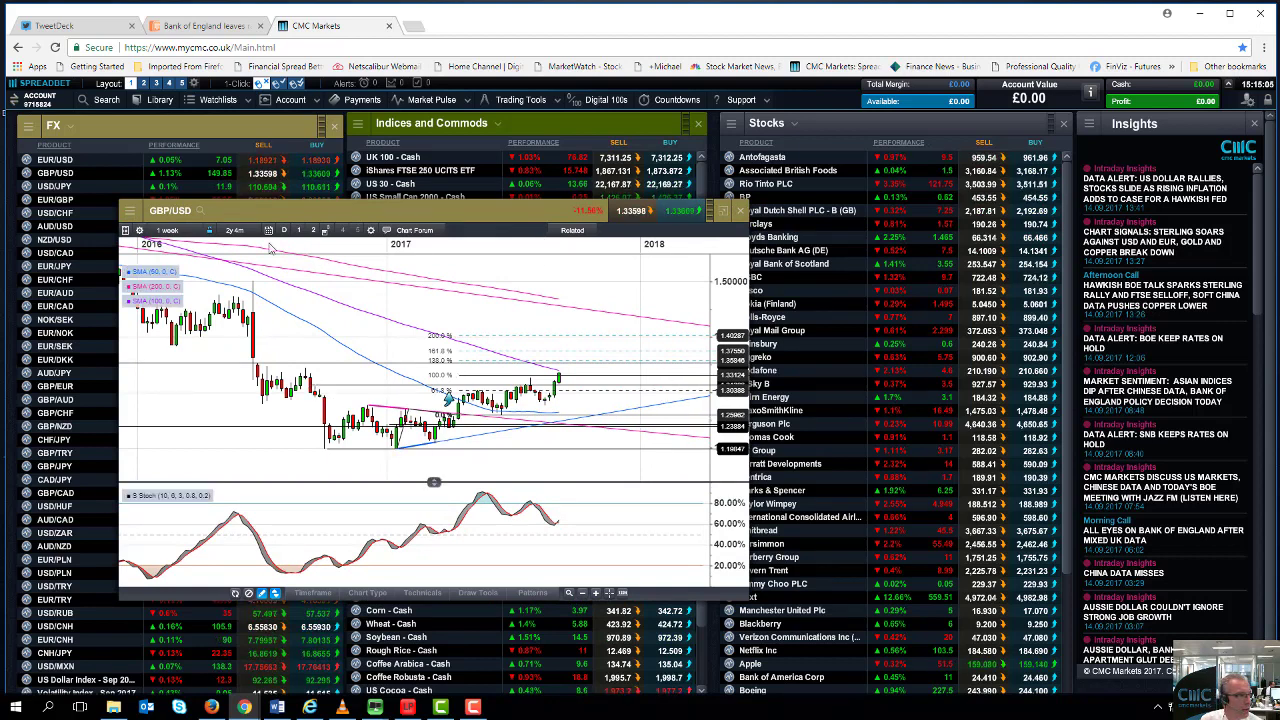
# Review GBP/USD on the 1 day interval and again on the 1 week interval, then close its chart
pyautogui.click(183, 233)
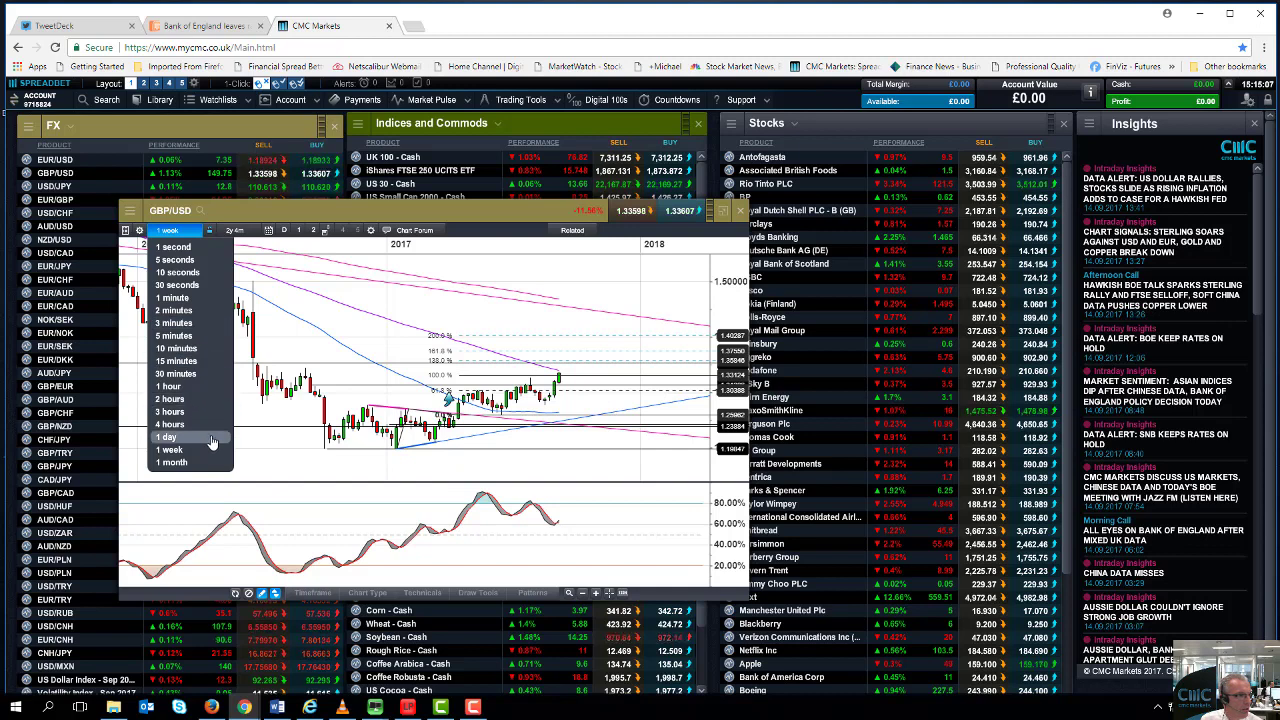
pyautogui.click(209, 434)
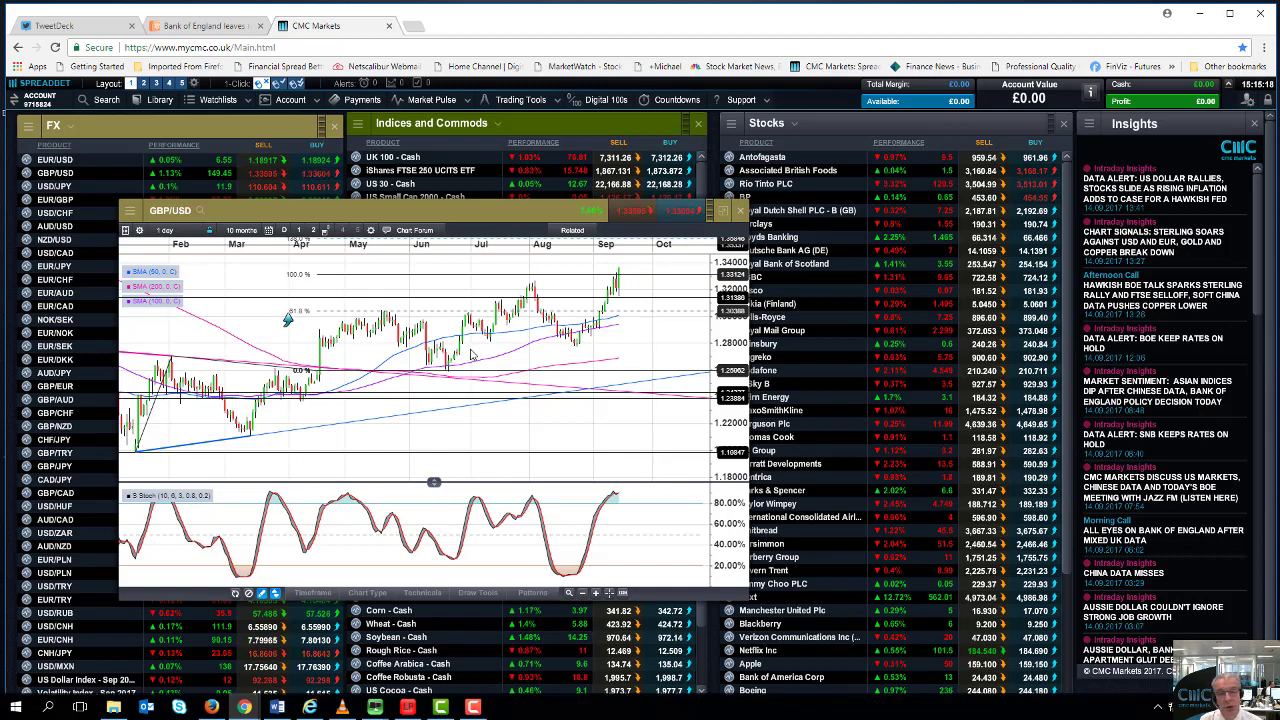
pyautogui.click(164, 231)
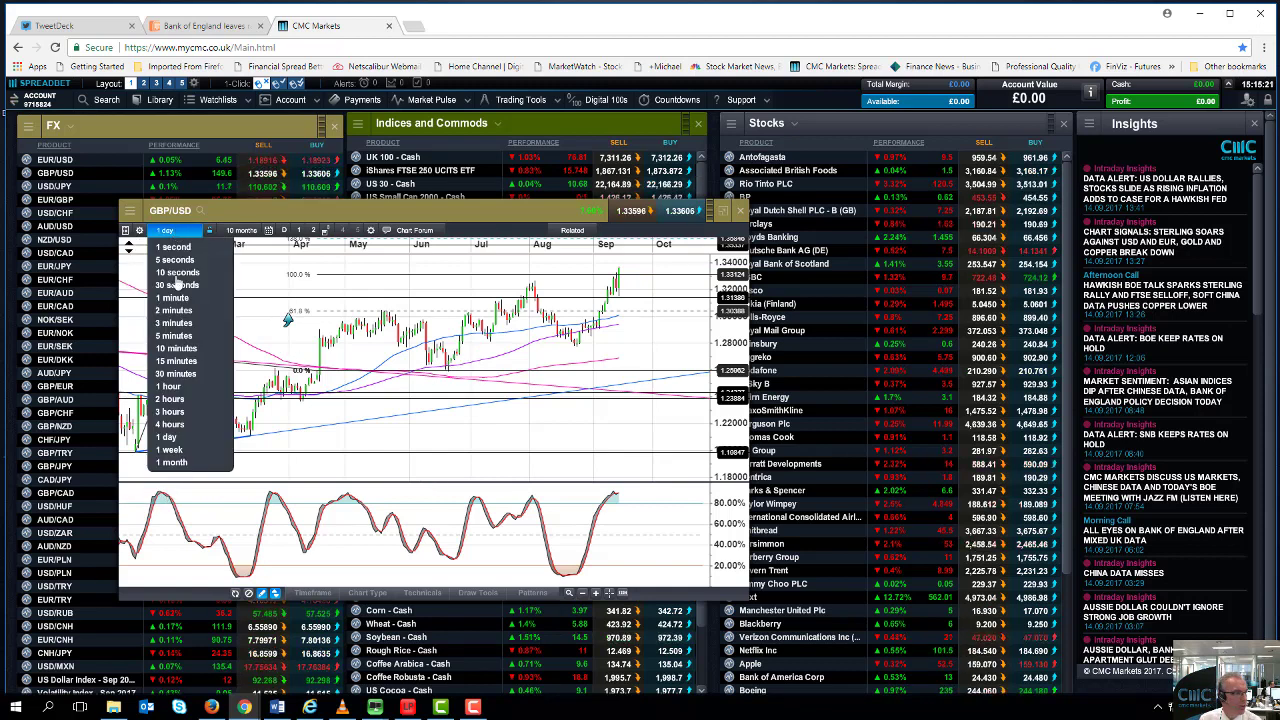
pyautogui.click(180, 452)
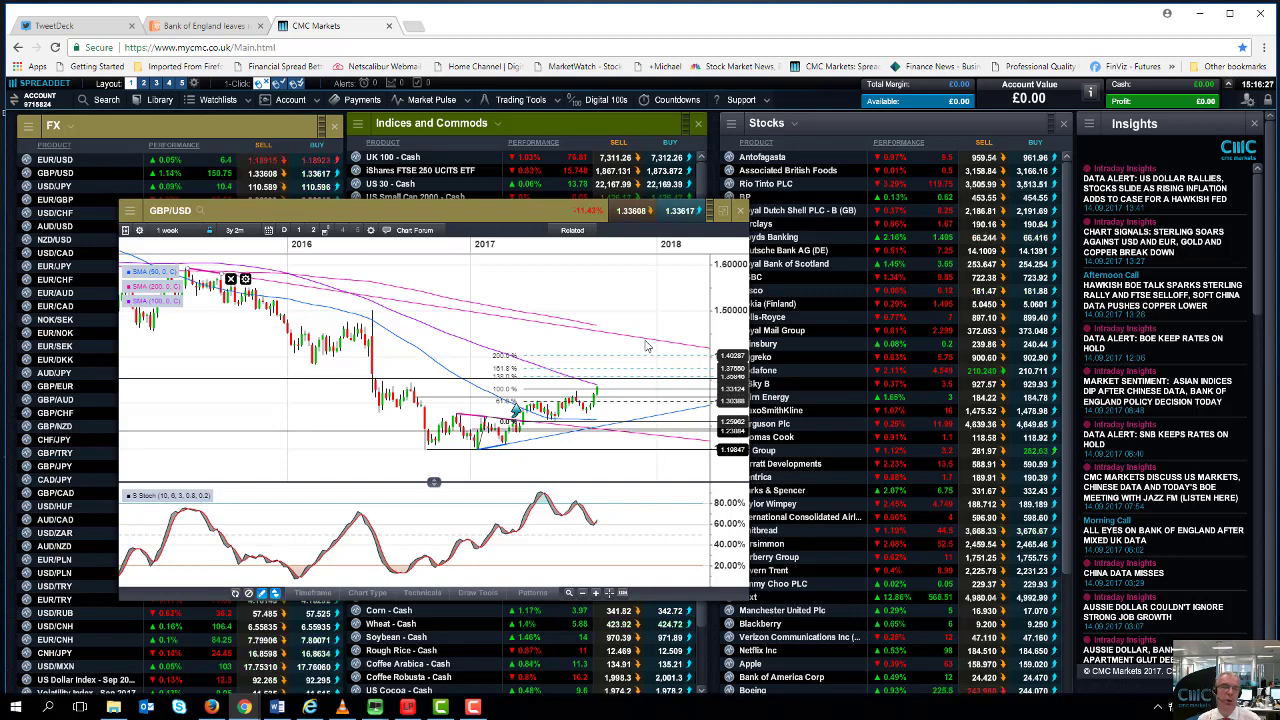
pyautogui.click(740, 210)
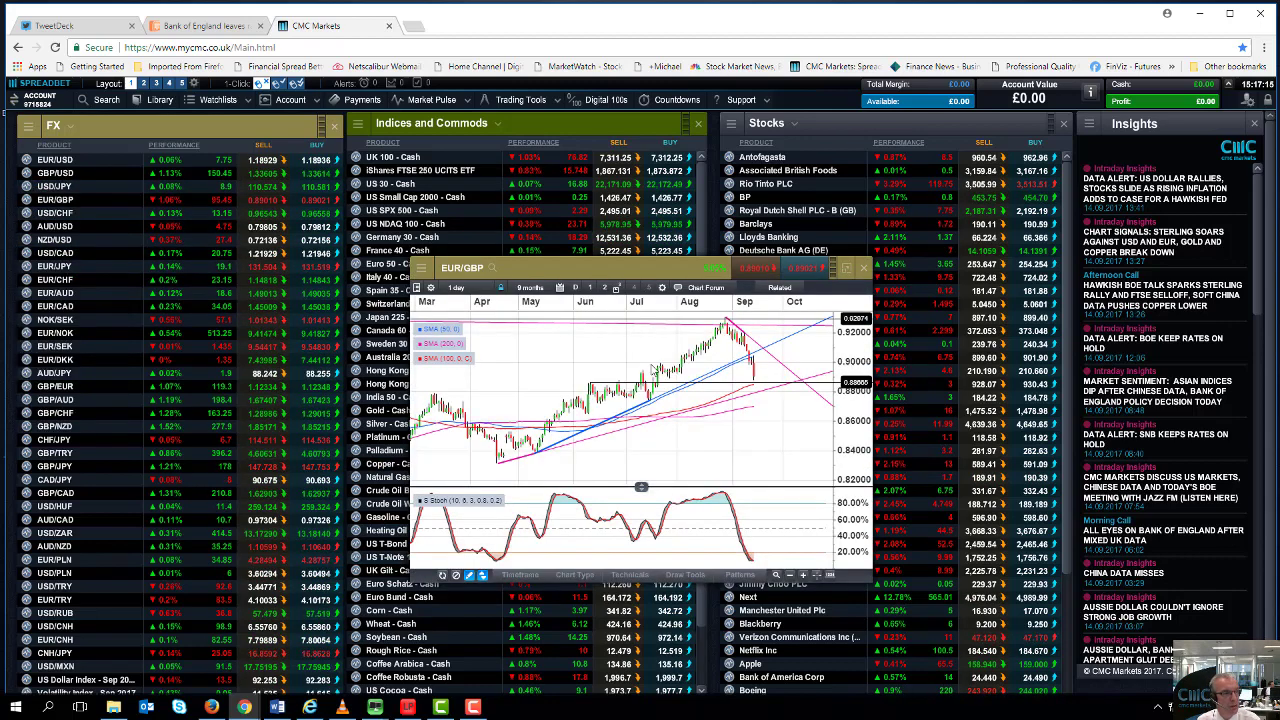
# Reposition and enlarge the EUR/GBP chart window, and narrow its daily view to about 6 months
pyautogui.moveTo(677, 269); pyautogui.dragTo(421, 198)
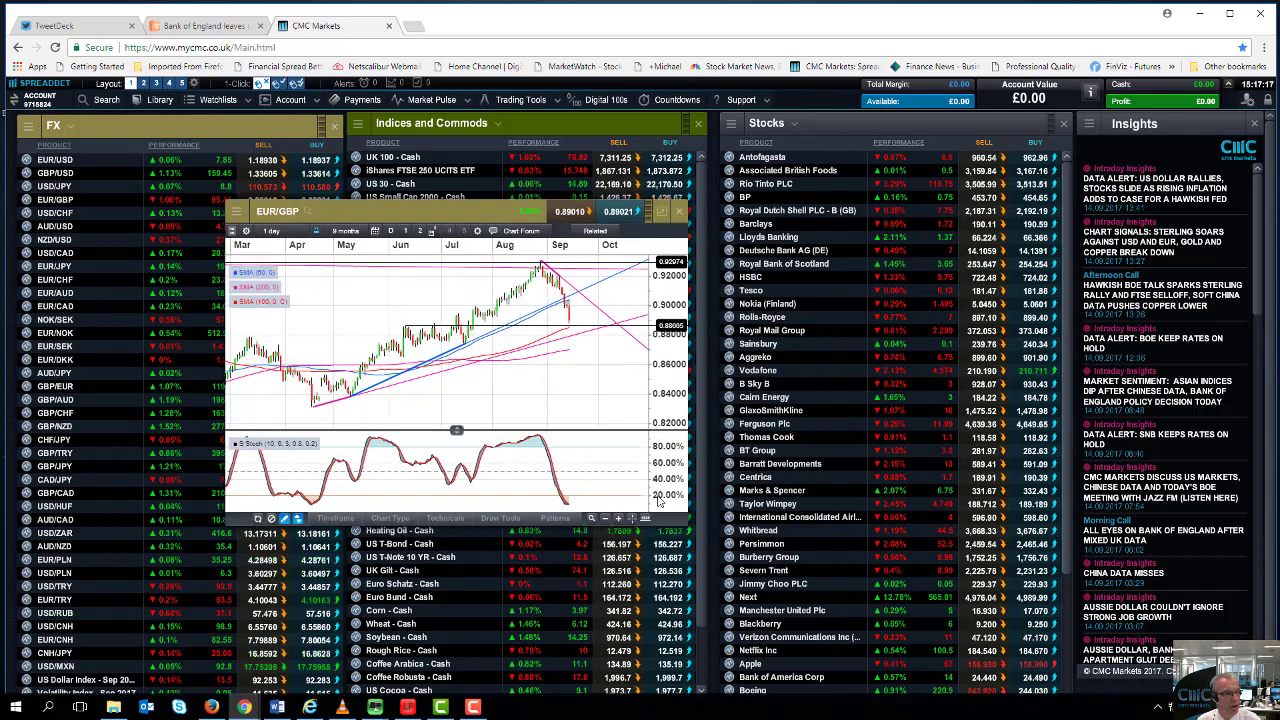
pyautogui.moveTo(681, 523); pyautogui.dragTo(889, 659)
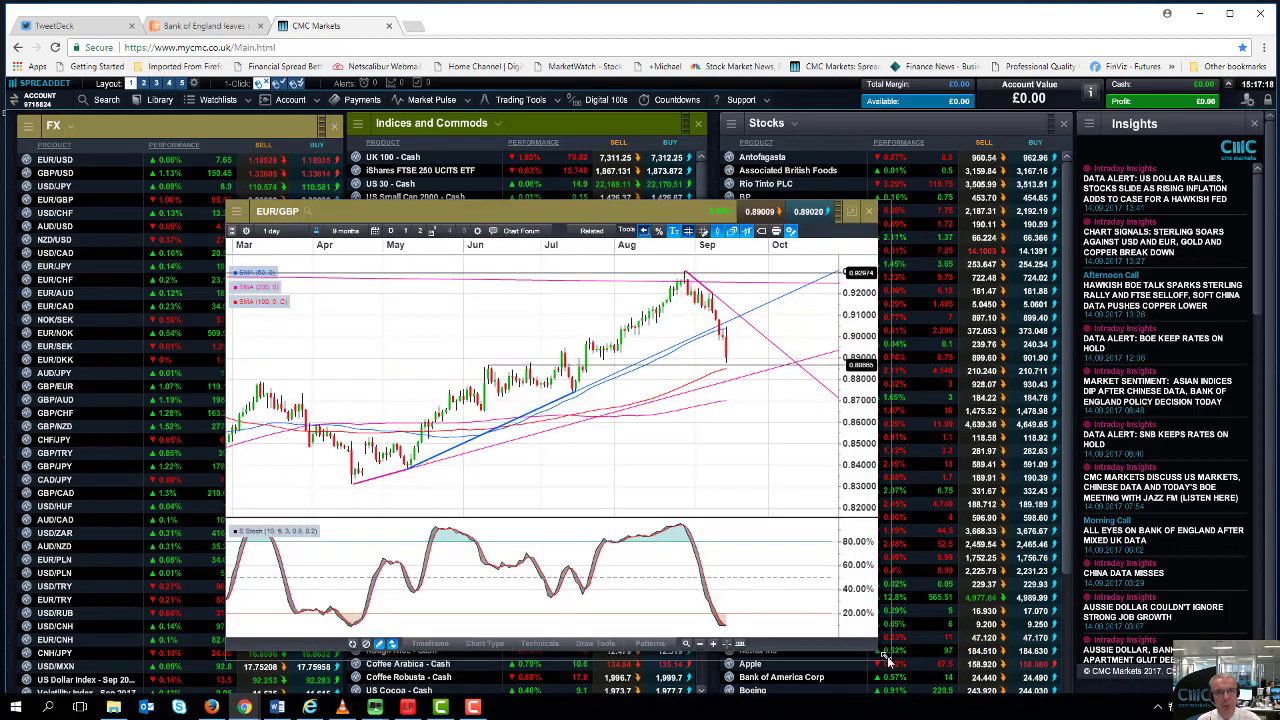
pyautogui.scroll(2, 592, 426)
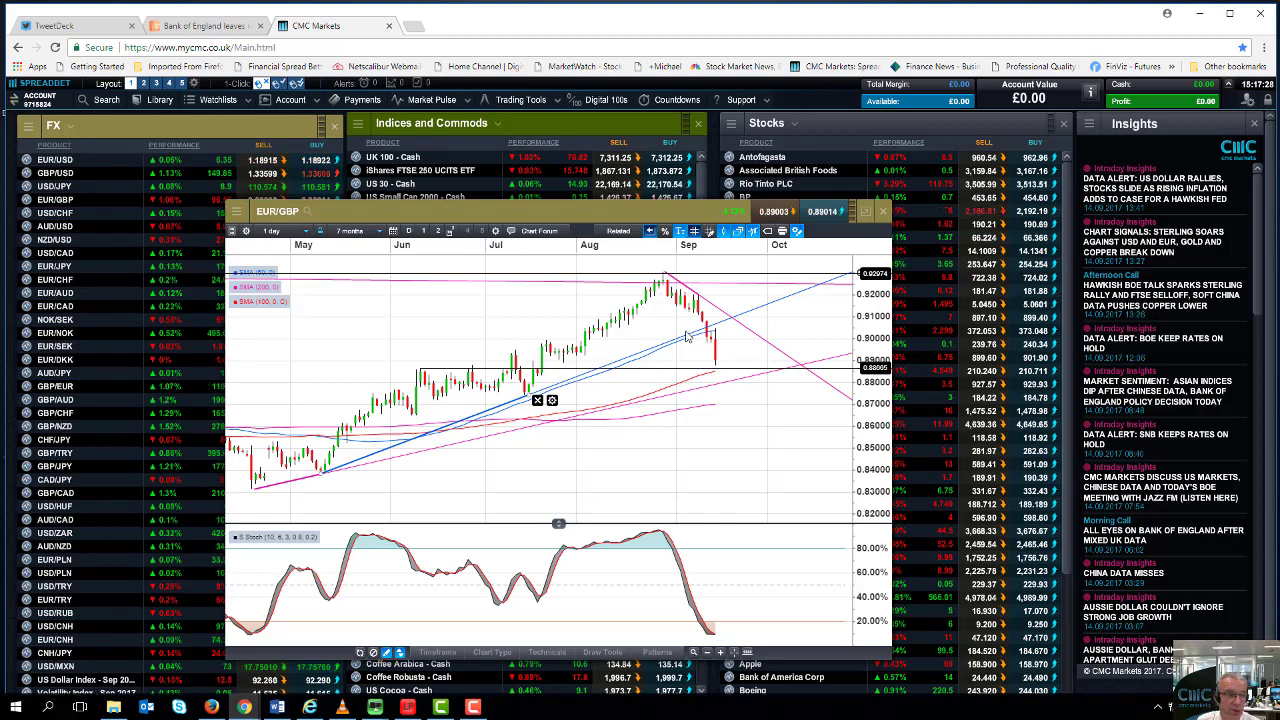
pyautogui.scroll(1, 680, 337)
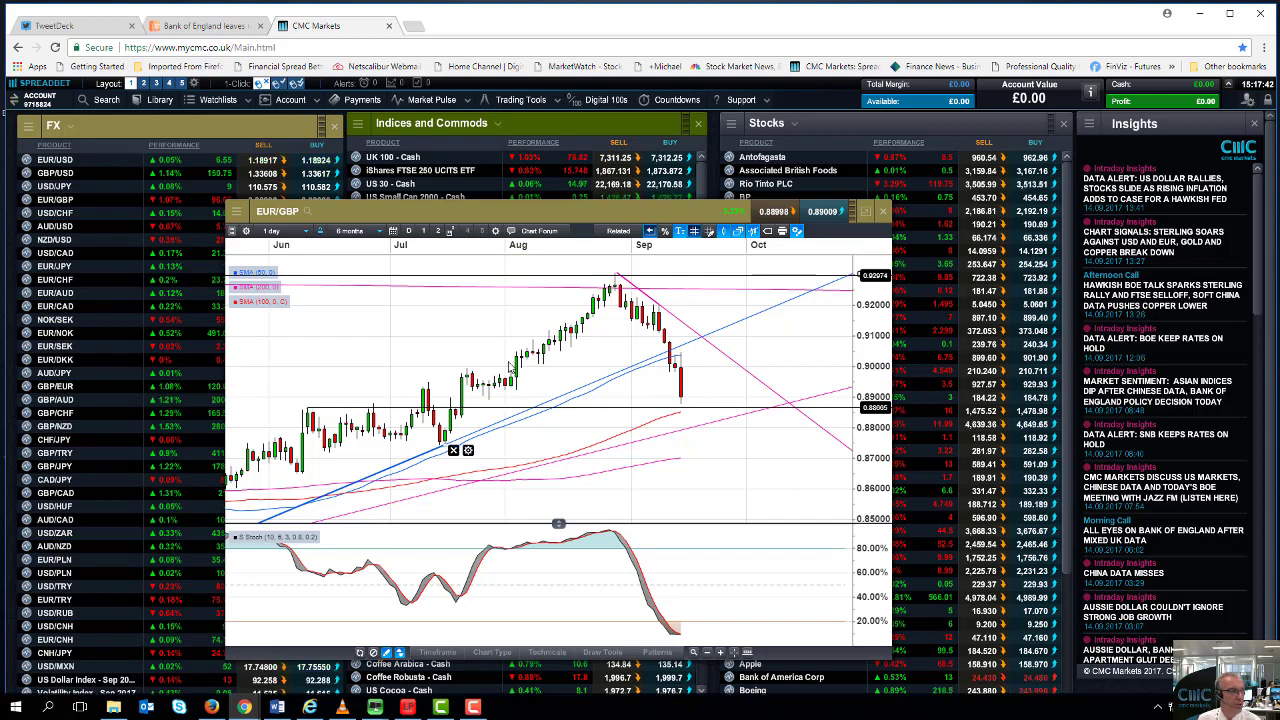
# Set the EUR/GBP chart to the 1 week interval and examine about two years of price action around its highs and trend lines
pyautogui.click(286, 231)
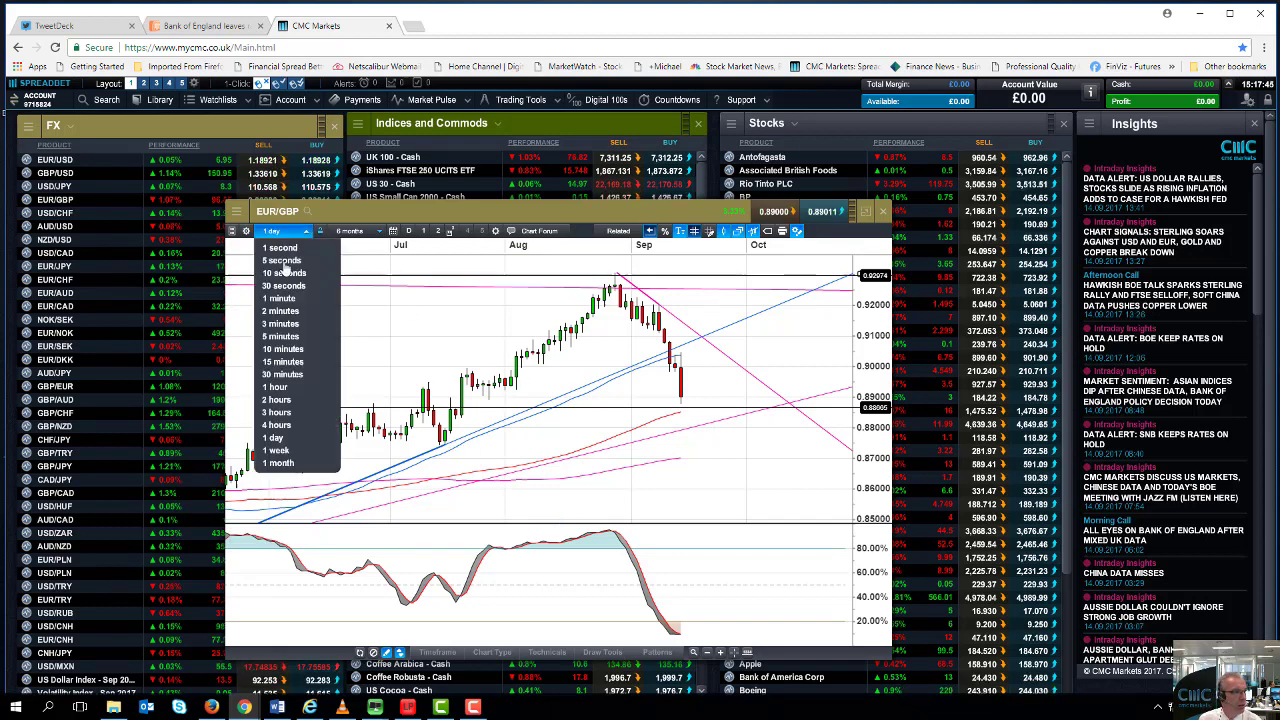
pyautogui.click(290, 455)
pyautogui.scroll(3, 385, 403)
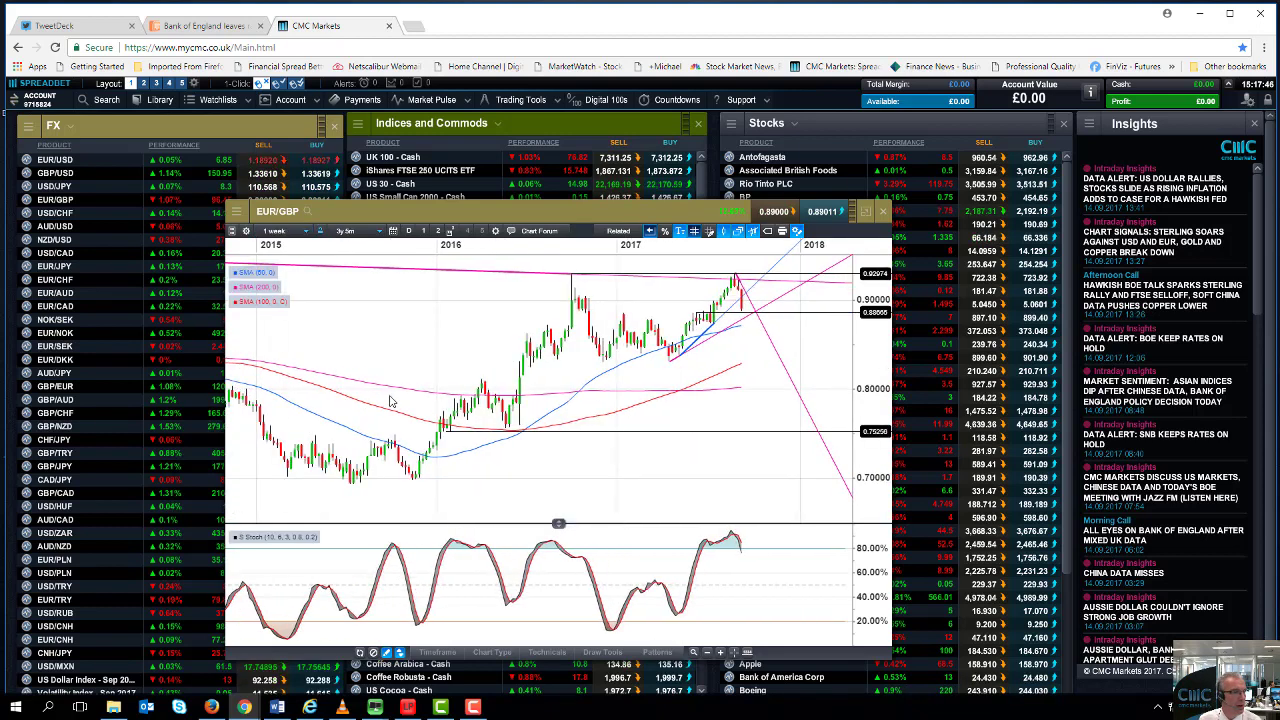
pyautogui.scroll(3, 395, 402)
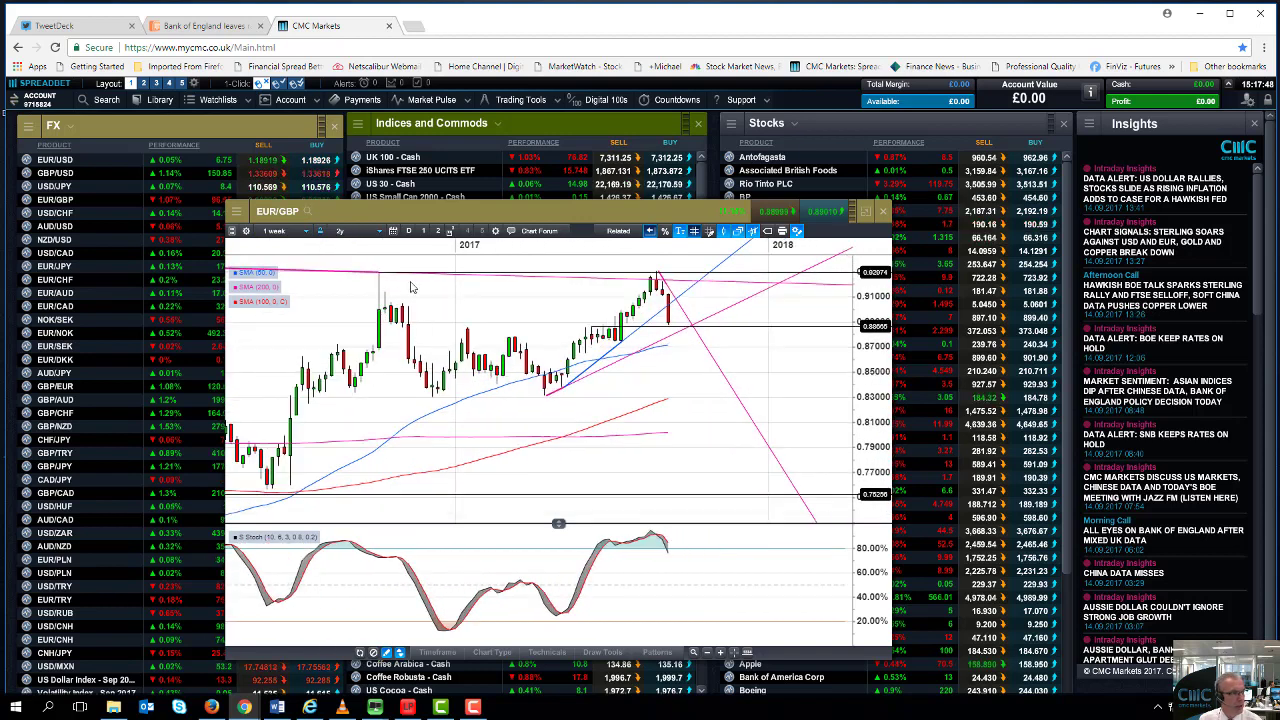
pyautogui.moveTo(376, 288)
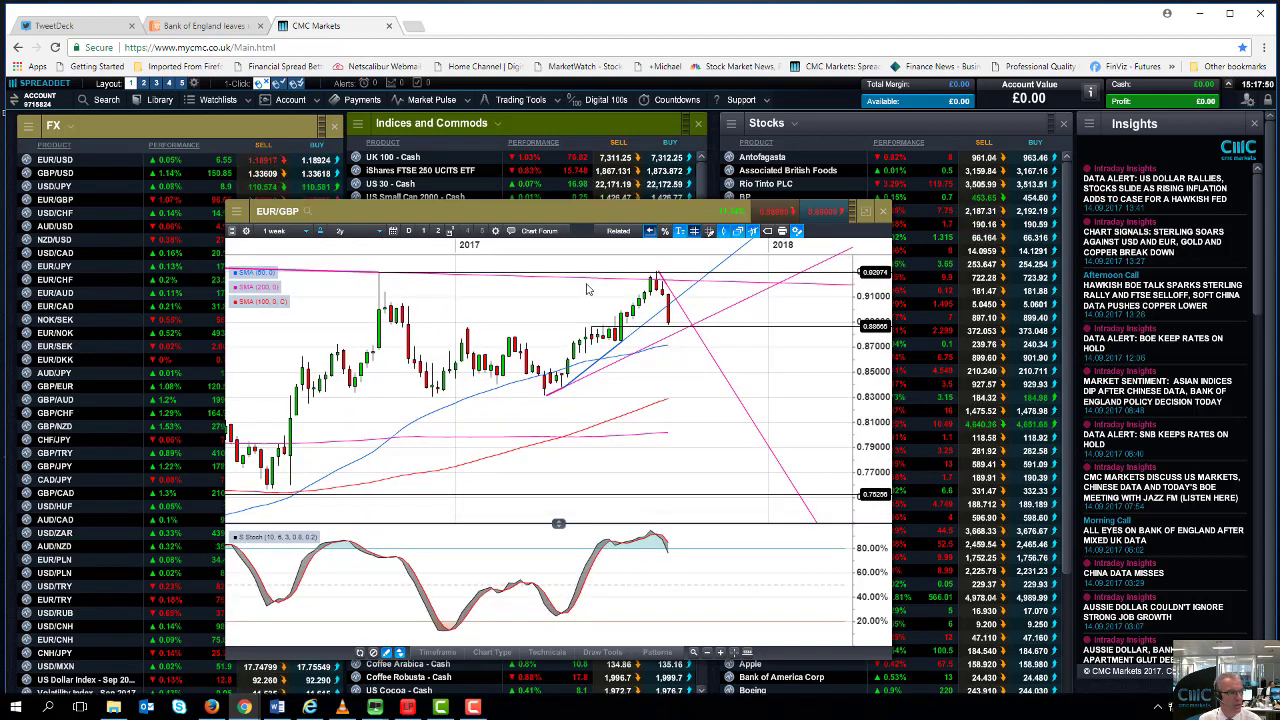
pyautogui.moveTo(666, 299)
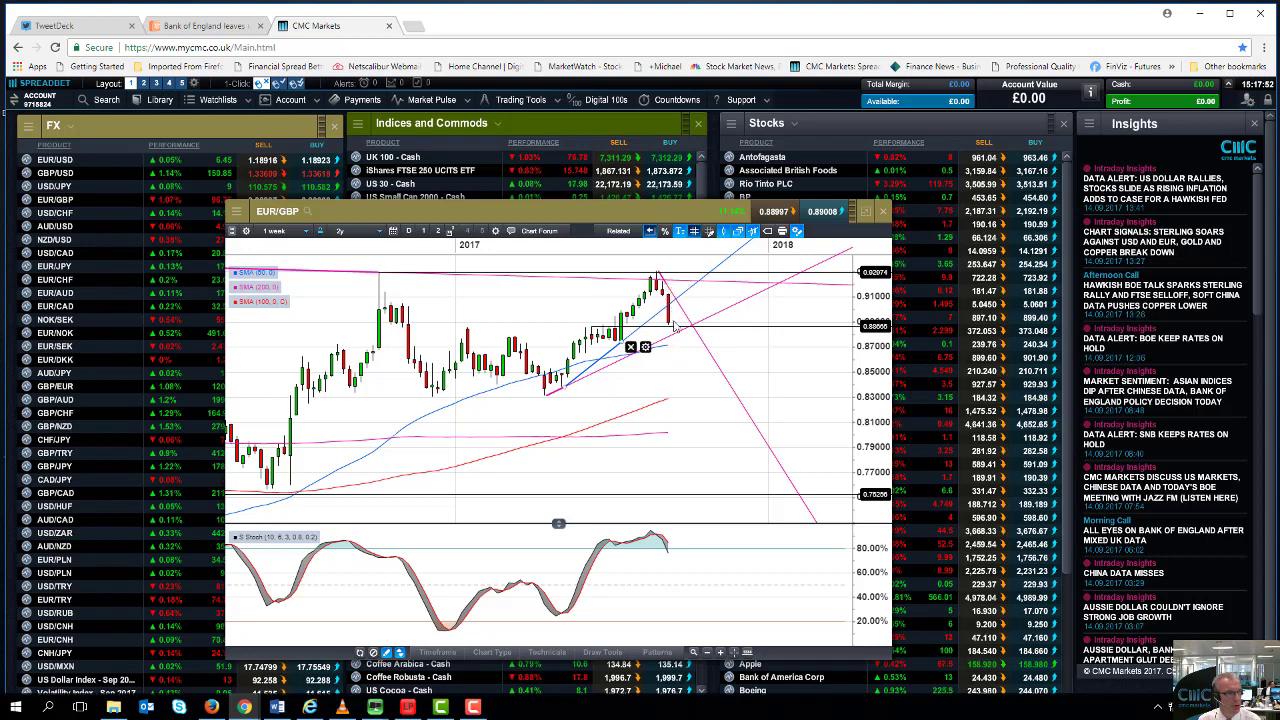
pyautogui.moveTo(681, 349)
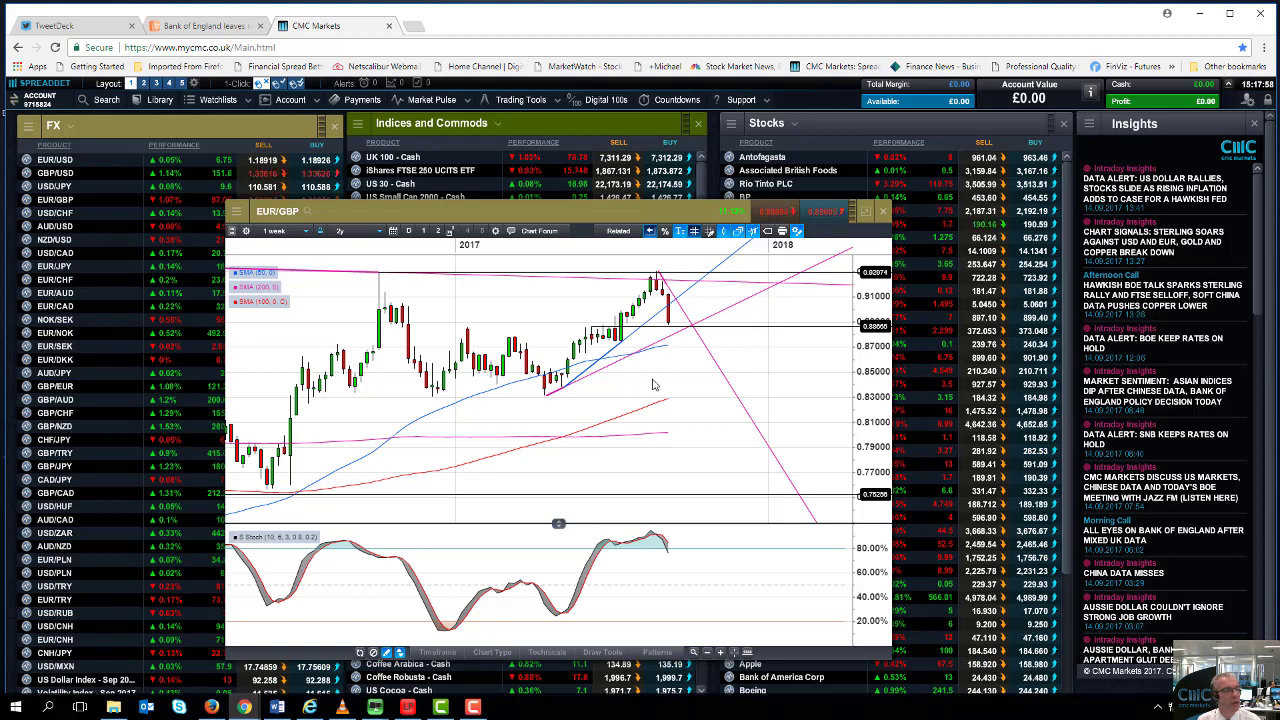
# Return EUR/GBP to the 1 day interval, examine the last 6 months near the horizontal support line, and close the chart
pyautogui.click(285, 232)
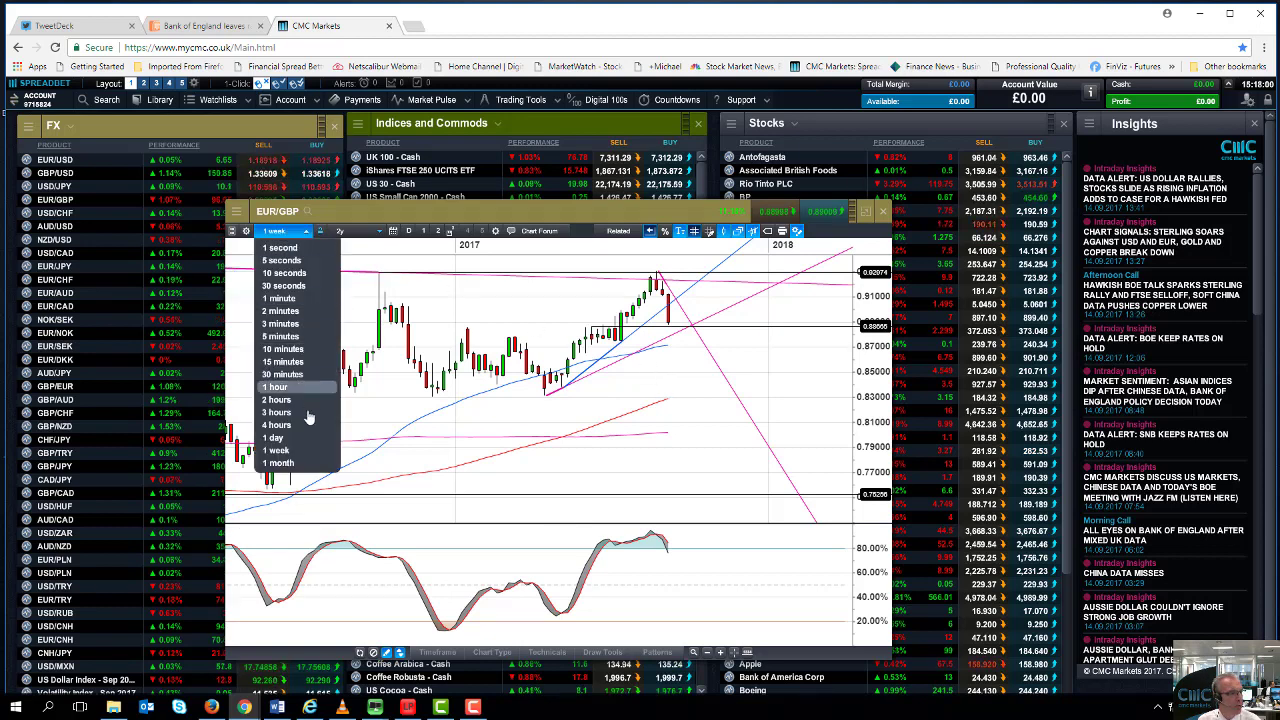
pyautogui.click(328, 437)
pyautogui.scroll(5, 411, 425)
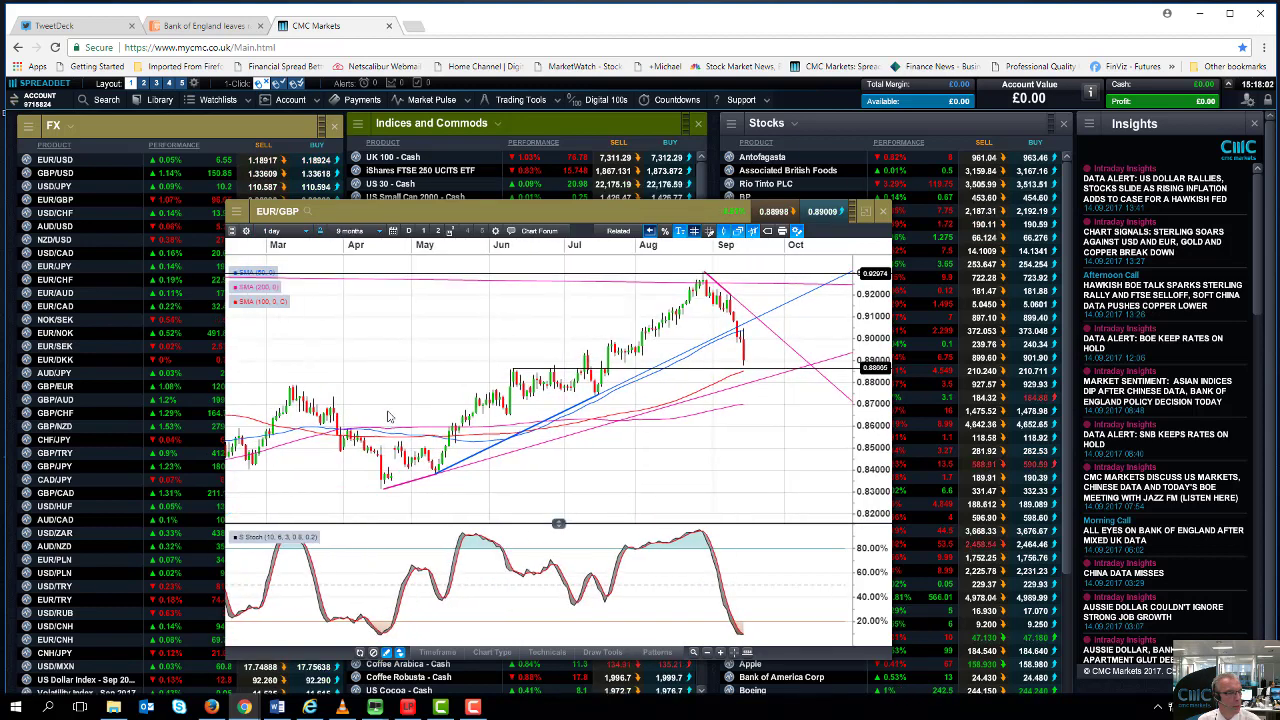
pyautogui.moveTo(500, 376)
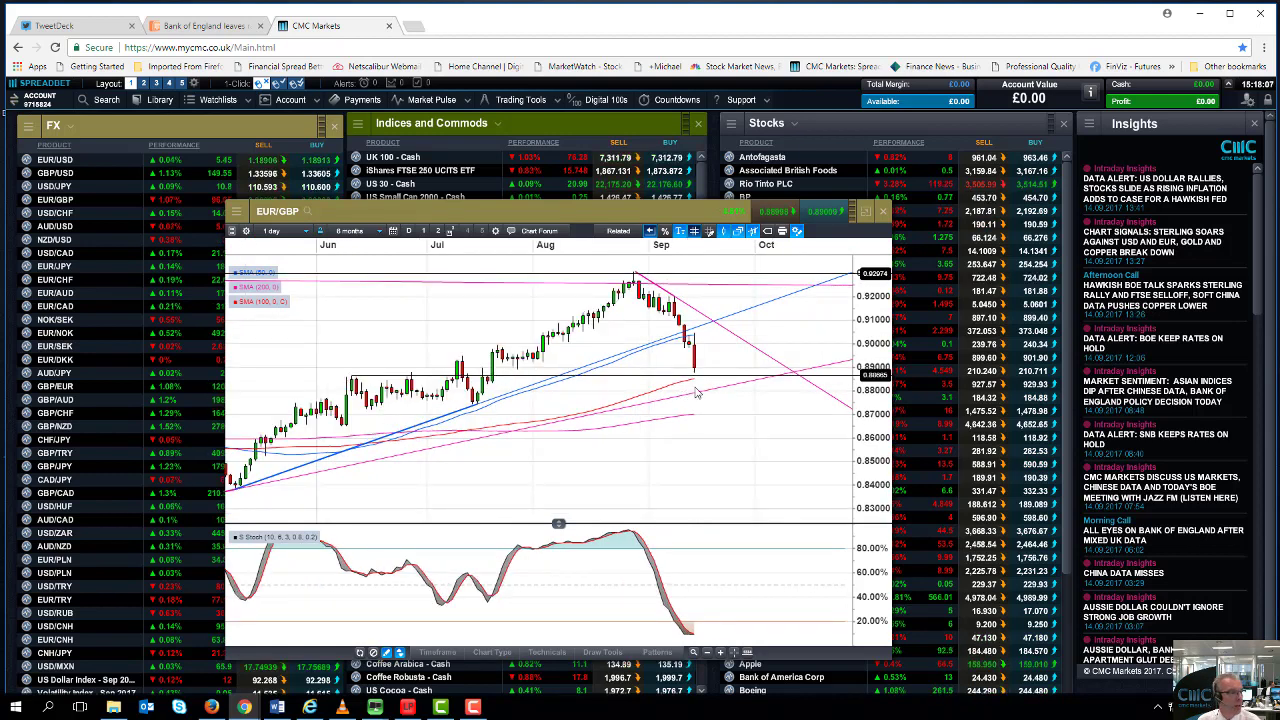
pyautogui.moveTo(710, 393)
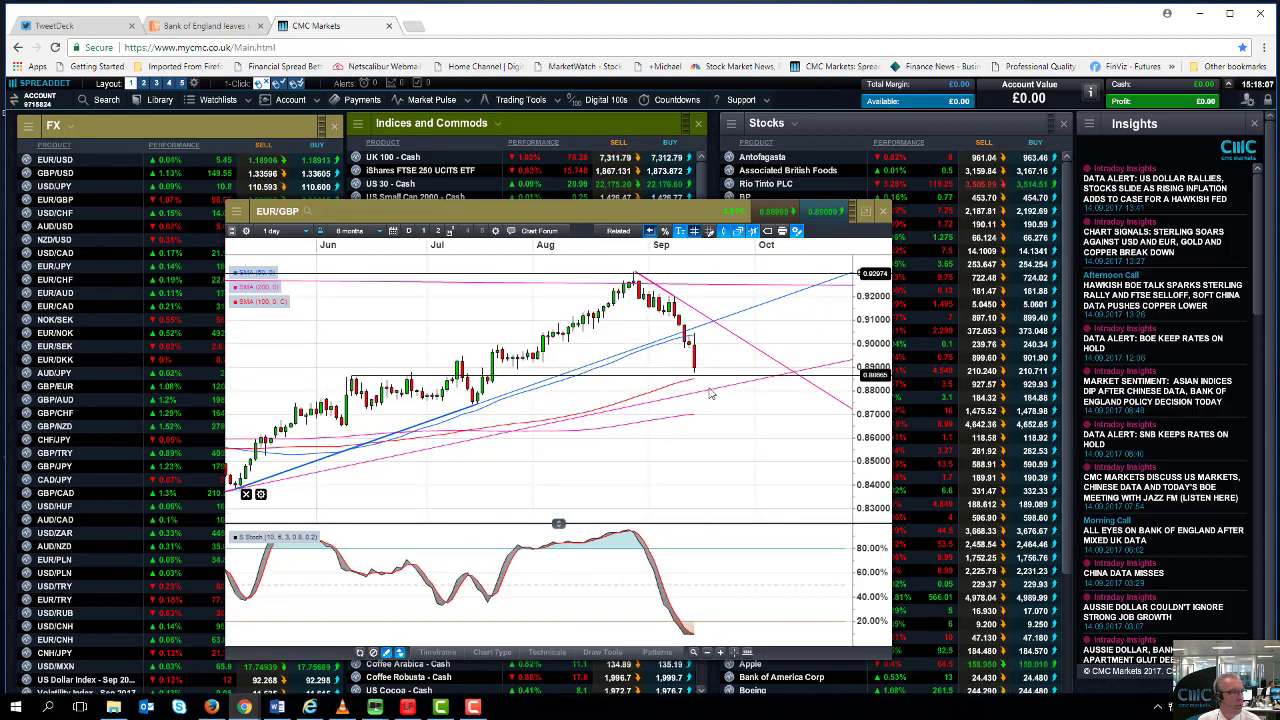
pyautogui.click(879, 213)
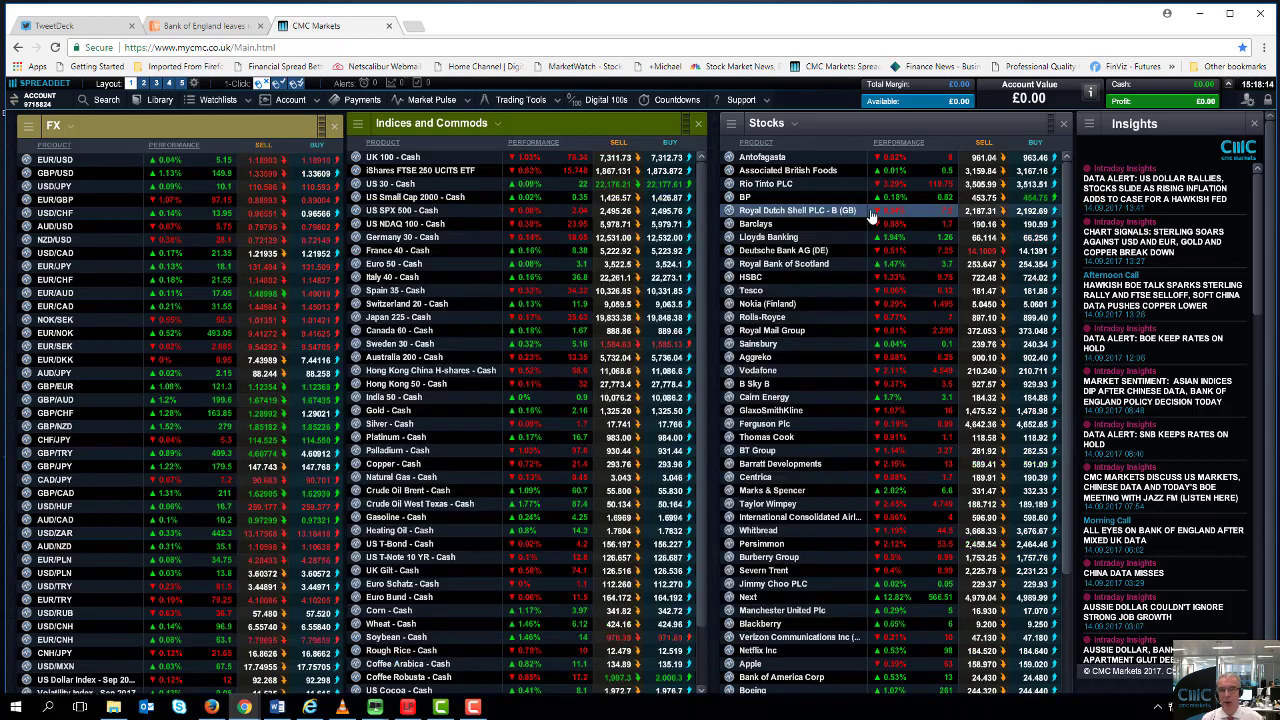